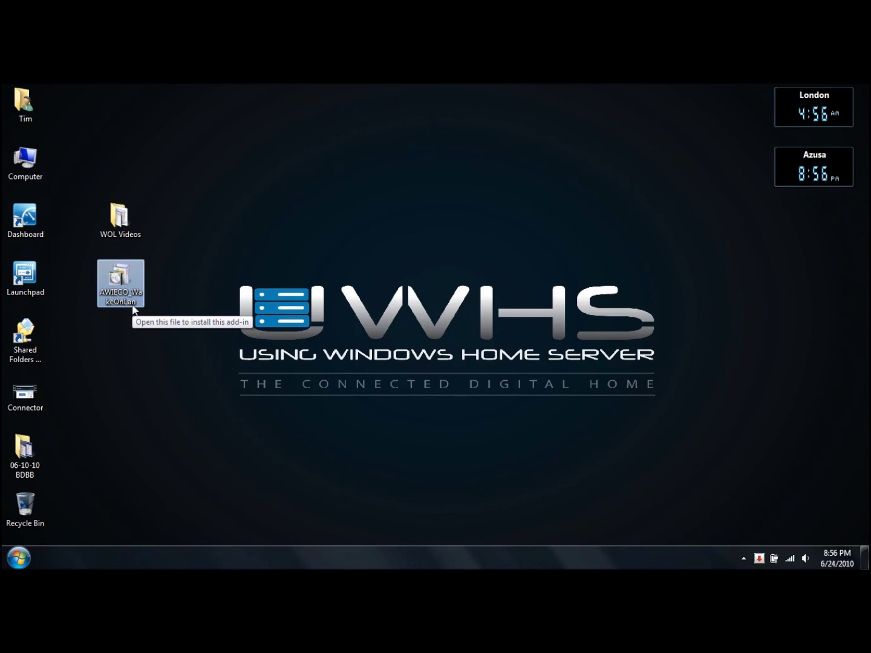
Step: Inspect the properties of the AWIECO WakeOnLAN add-in package file, then close them
right_click(134, 306)
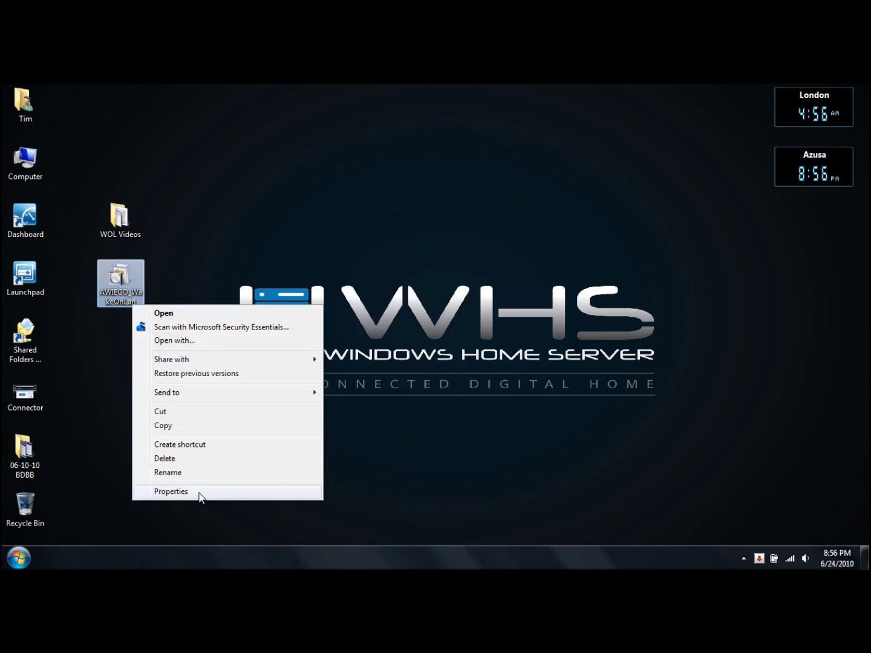
click(199, 494)
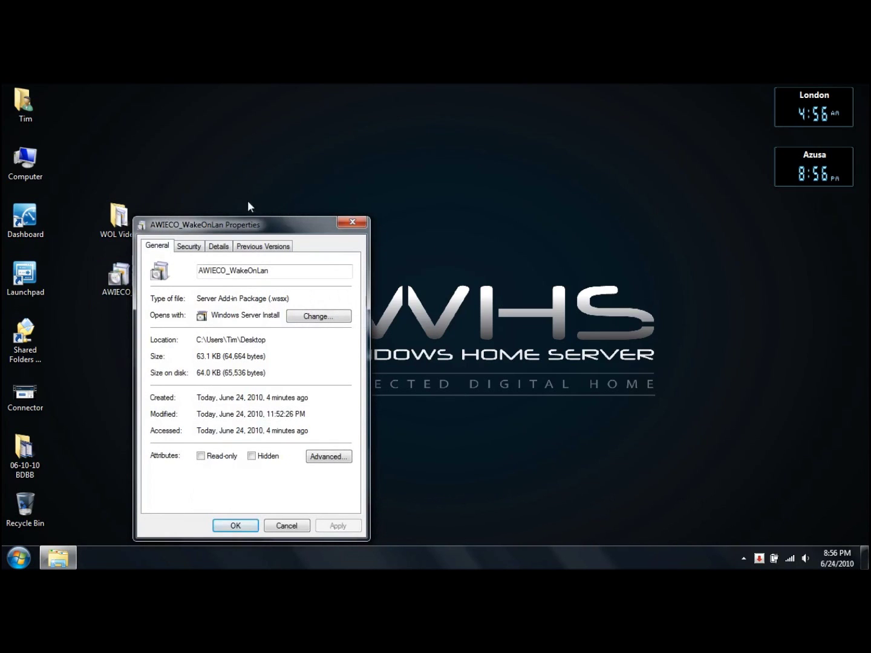
drag(245, 223, 196, 117)
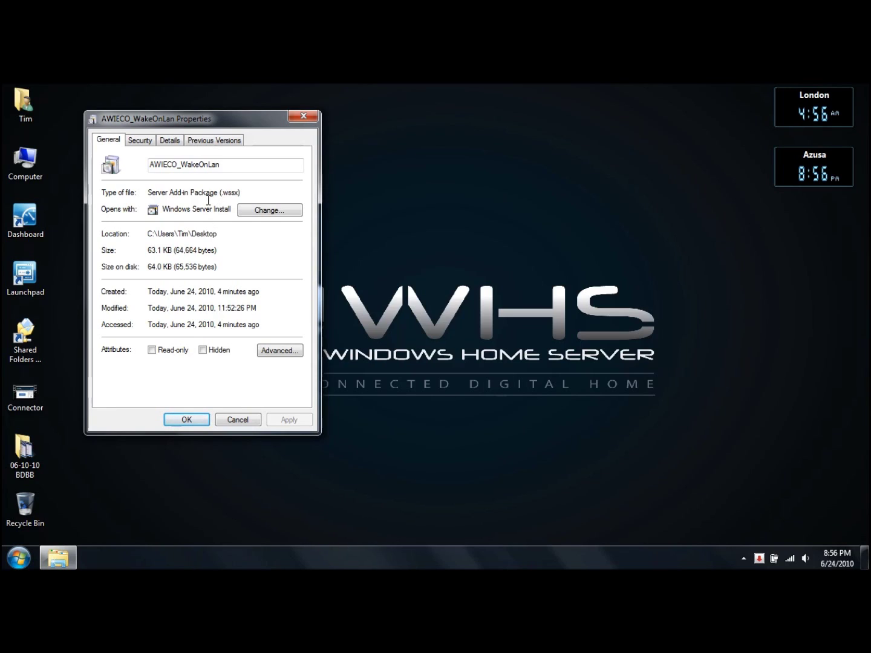
click(191, 422)
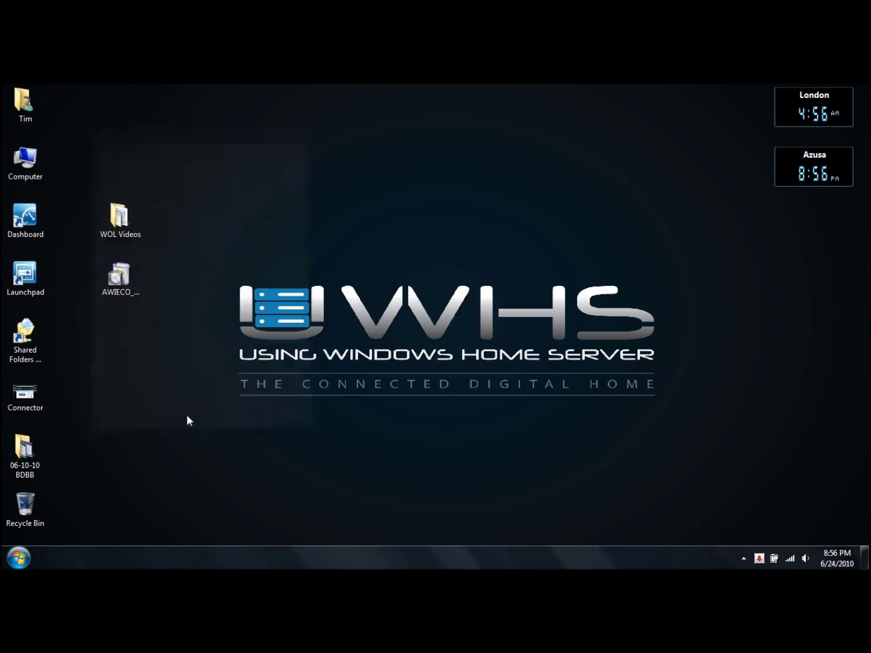
Step: Install the AWIECO WakeOnLAN add-in using the server administrator password and accepting its licence terms
double_click(122, 291)
click(497, 377)
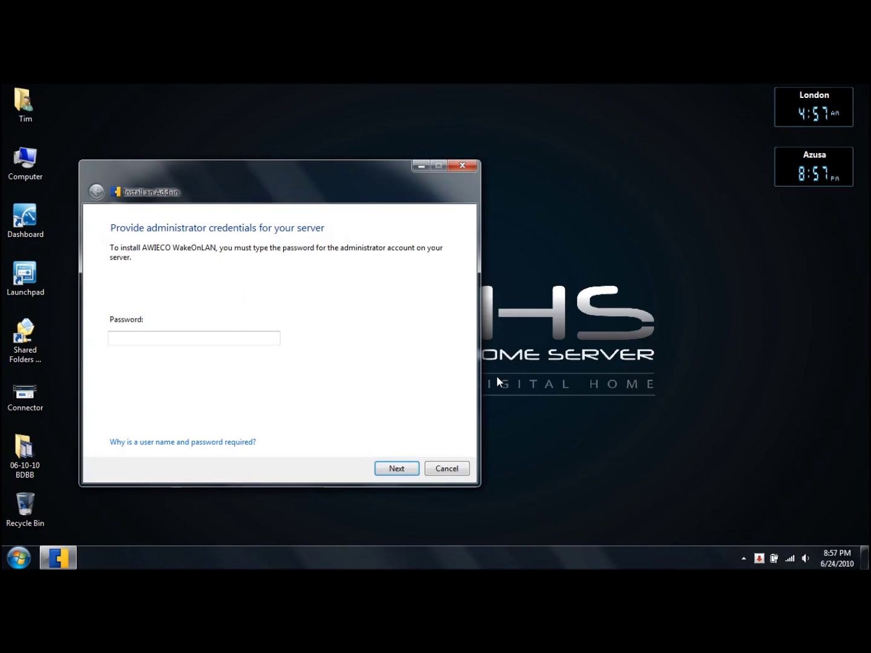
key(ctrl+v)
click(393, 470)
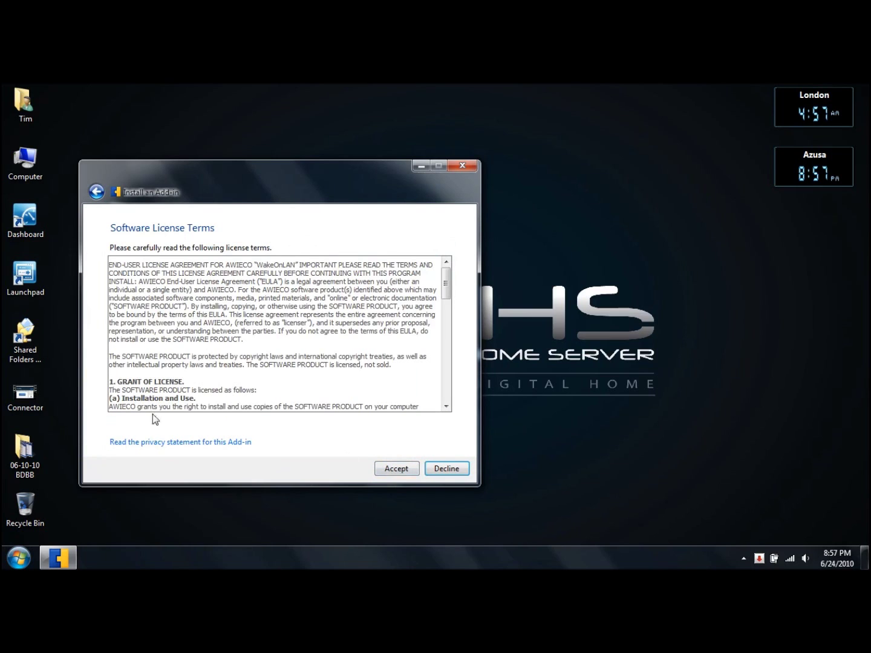
click(397, 470)
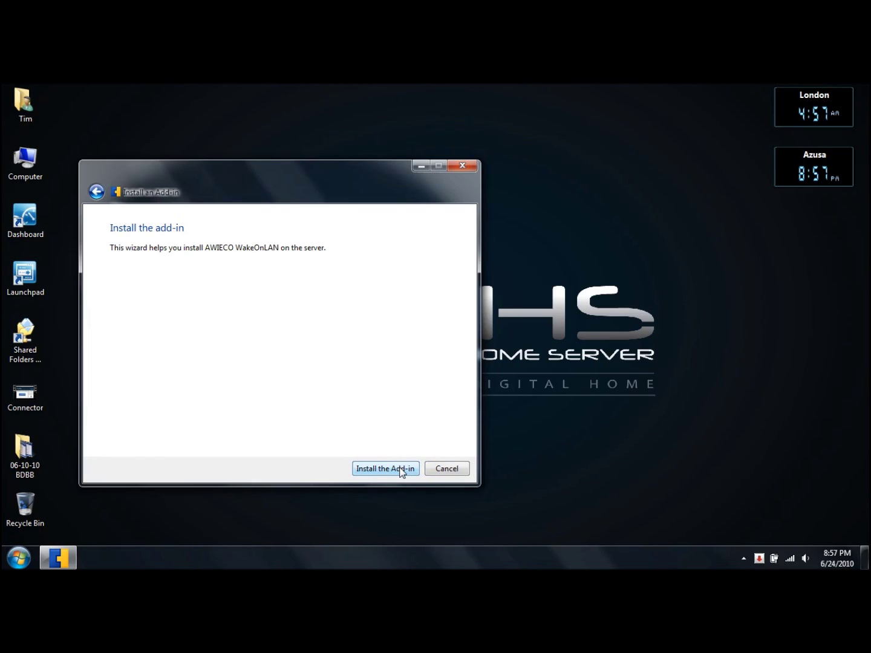
click(400, 470)
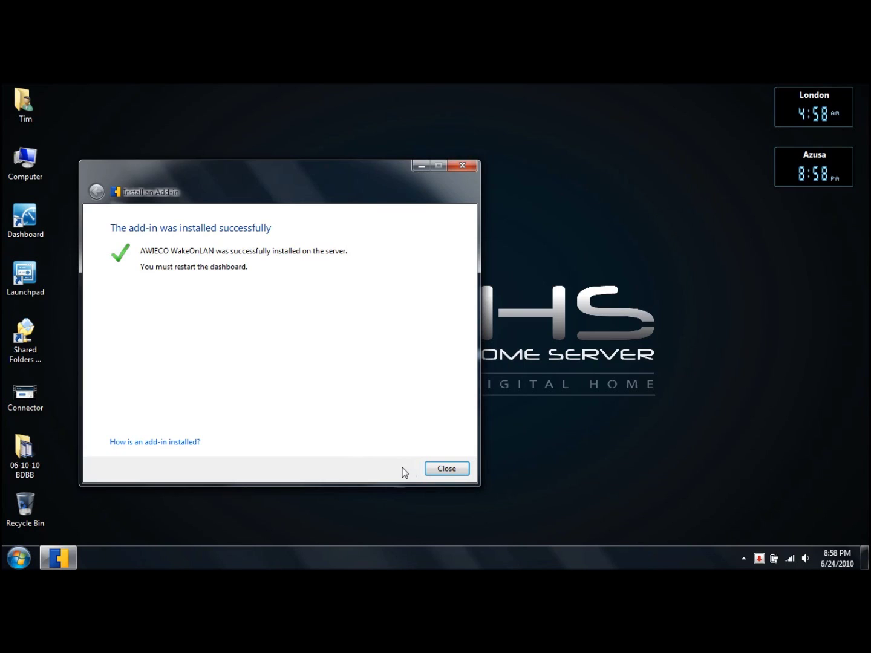
click(439, 471)
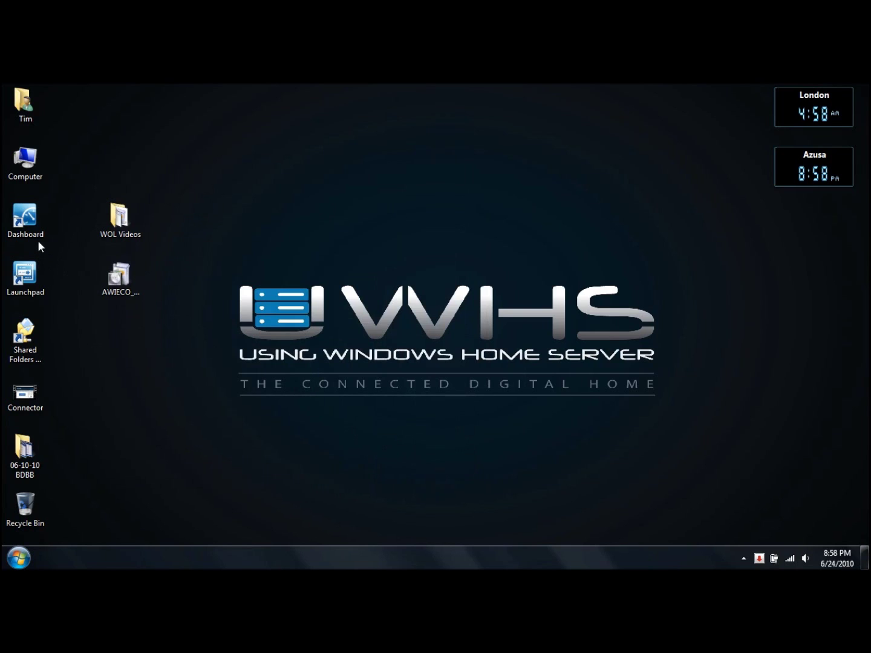
Step: Delete the add-in package, sign in to the Vail Dashboard, and open the WakeOnLAN device list
drag(118, 275, 39, 509)
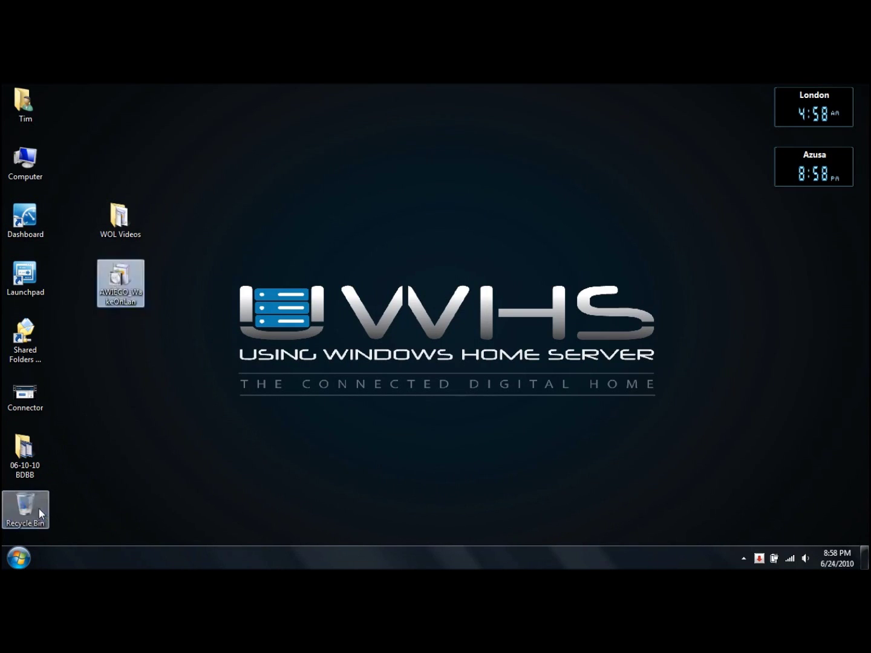
double_click(27, 226)
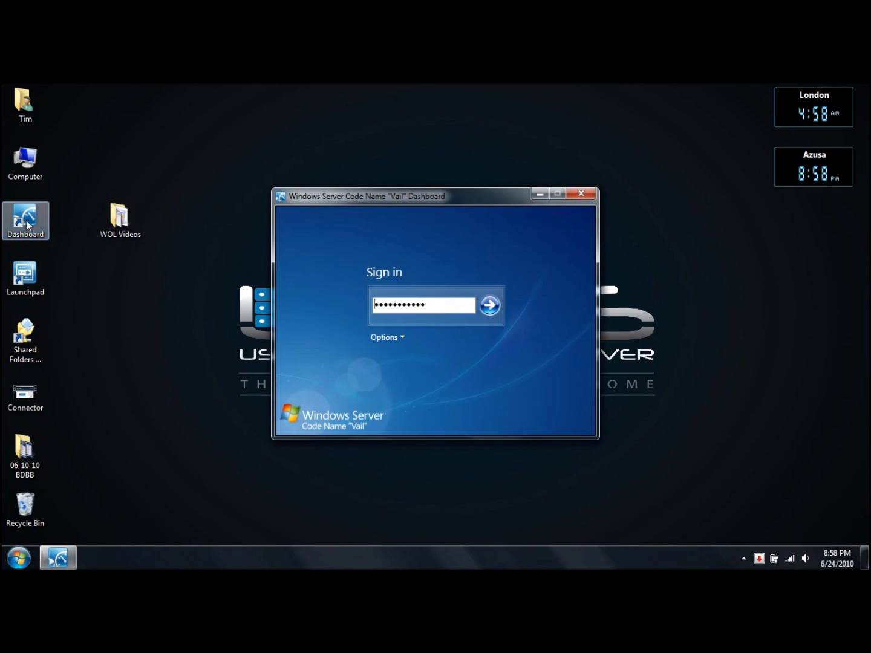
click(491, 306)
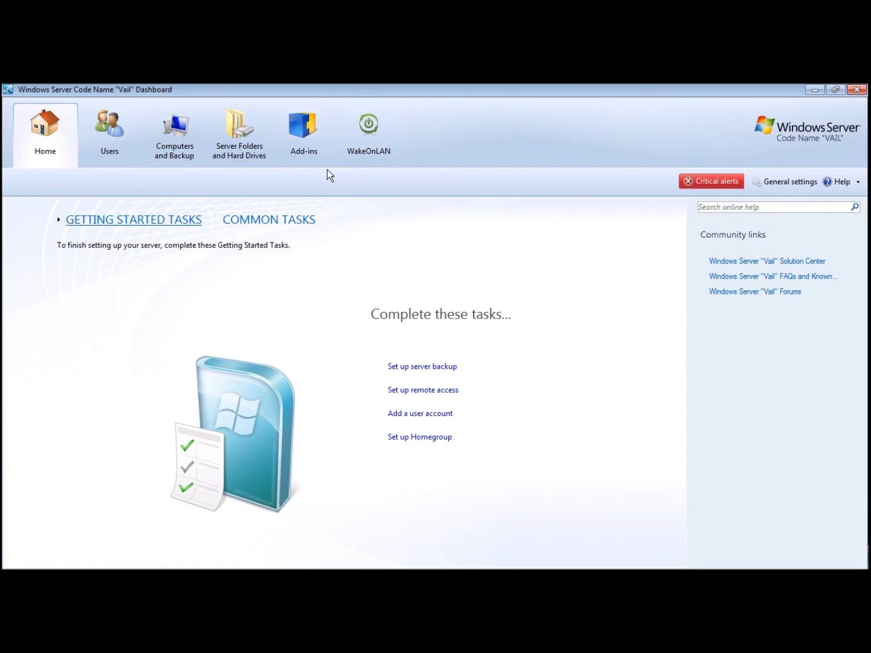
click(376, 142)
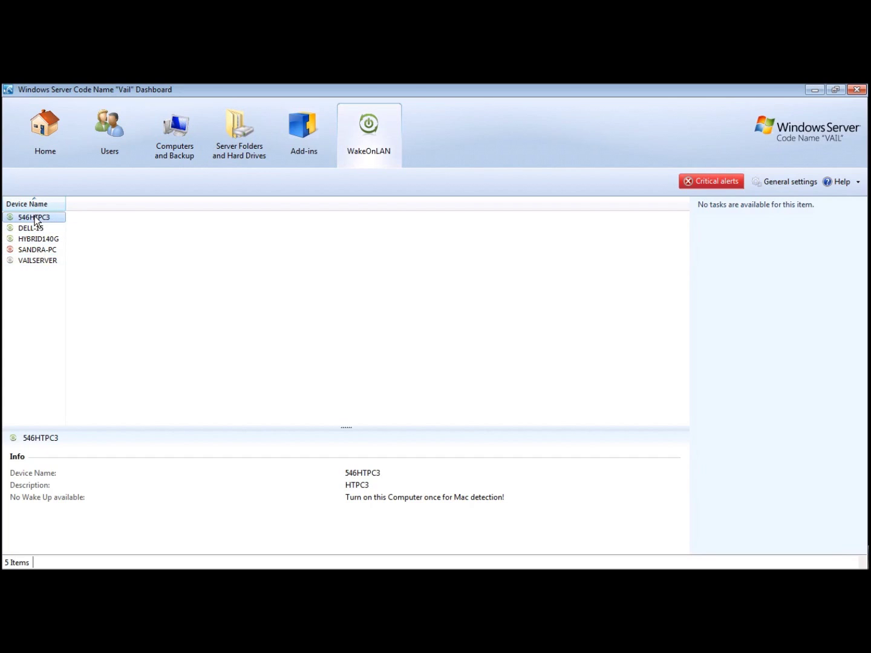
Step: Review details for DELL-15, HYBRID140G and the offline PC, and bring up its Wake Up option
click(36, 229)
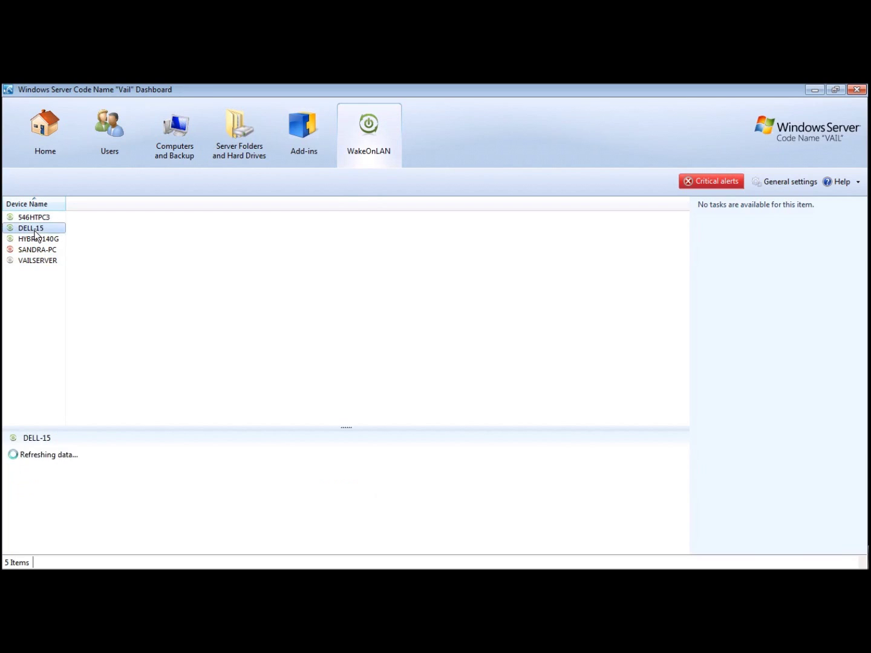
click(37, 242)
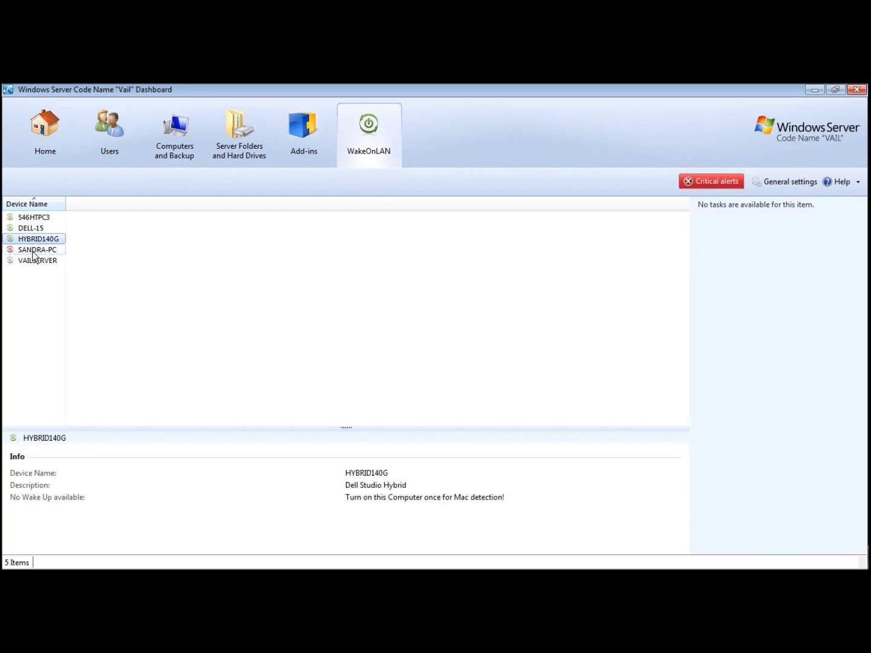
click(34, 251)
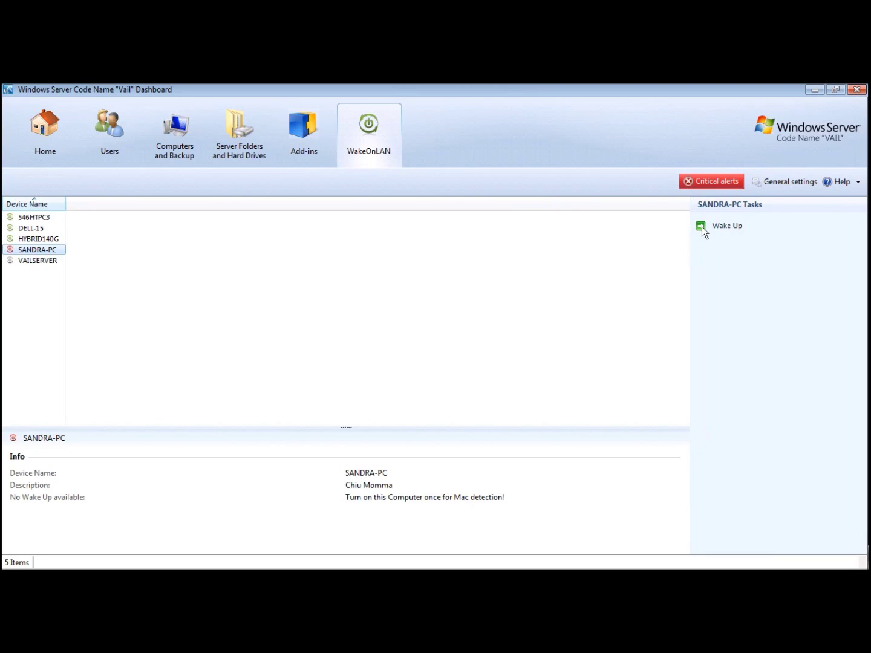
right_click(30, 249)
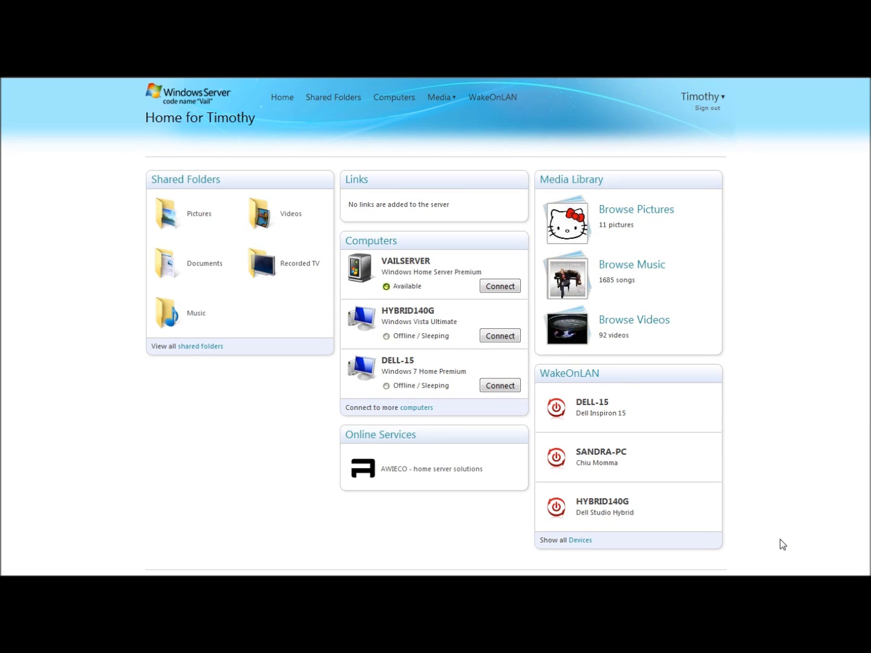
Step: Wake DELL-15 from the Remote Web Access WakeOnLAN panel and show all devices
click(555, 411)
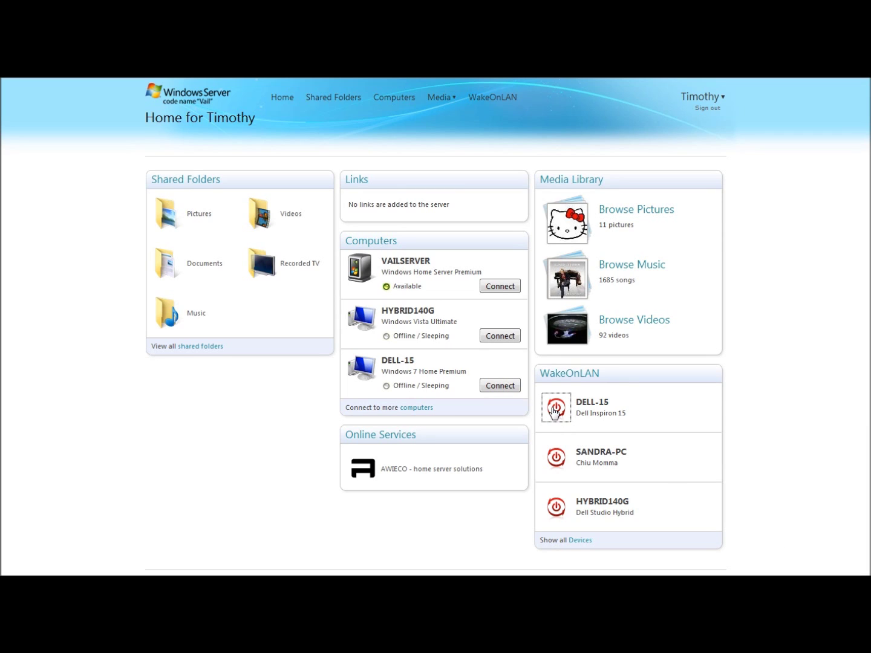
click(582, 541)
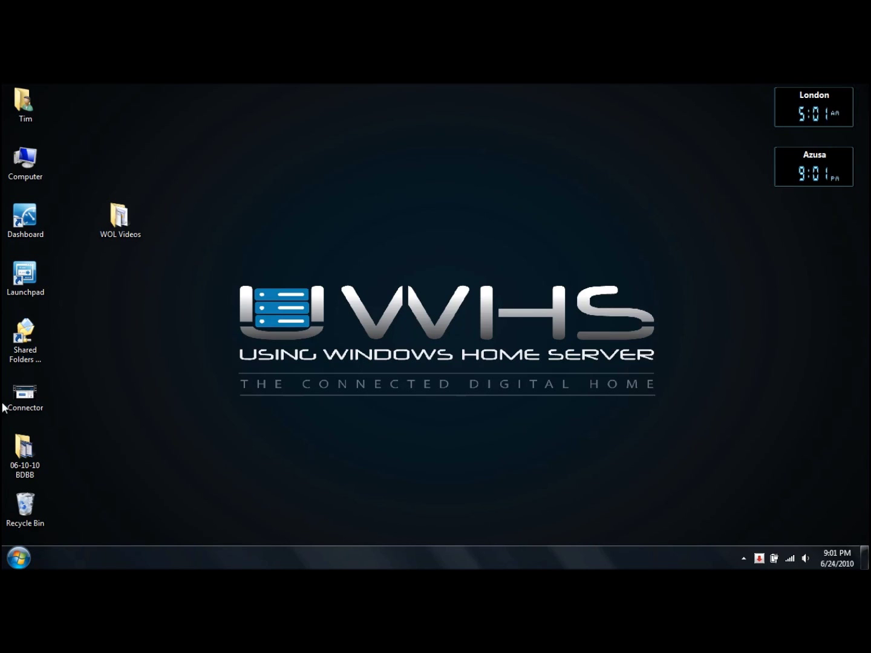
Step: Open Control Panel from the Start menu
click(20, 564)
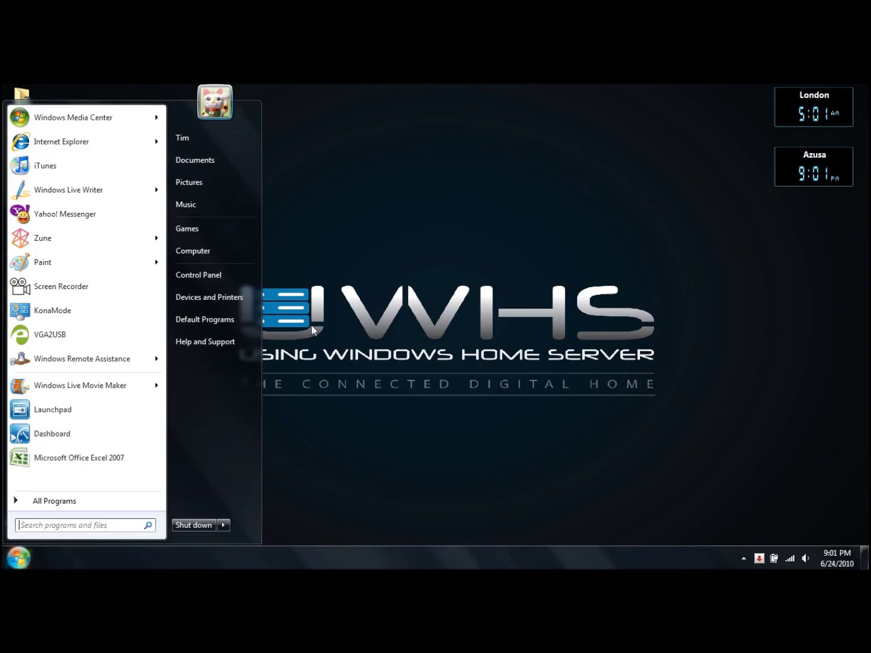
click(205, 278)
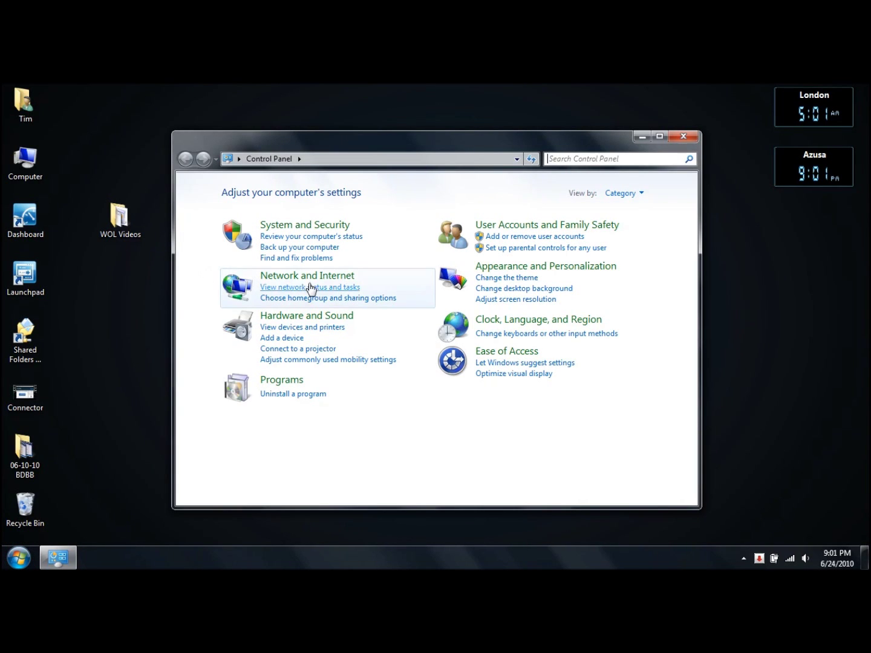
Step: Go through Network and Internet and Network and Sharing Center to the network adapter connections
click(309, 276)
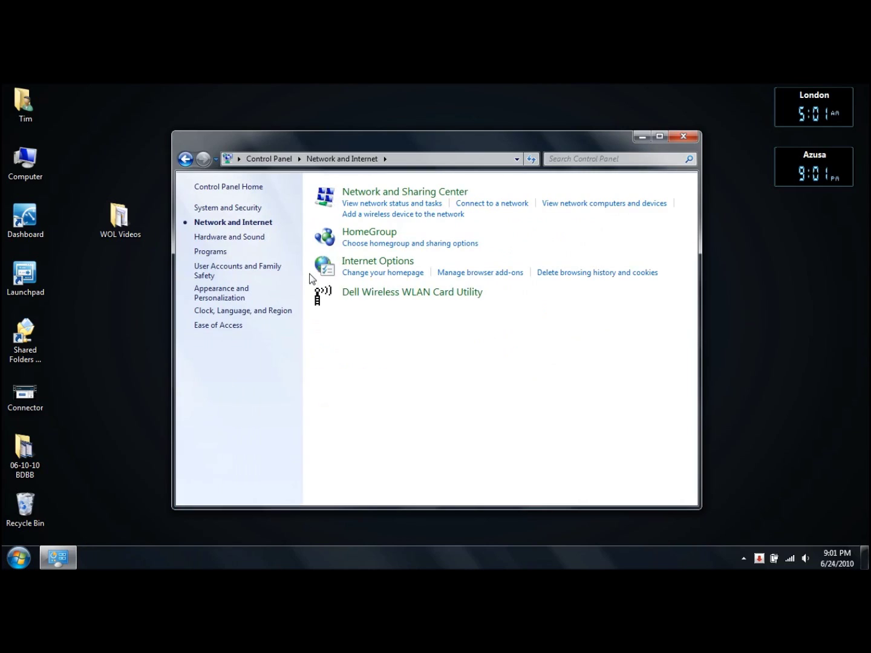
click(383, 193)
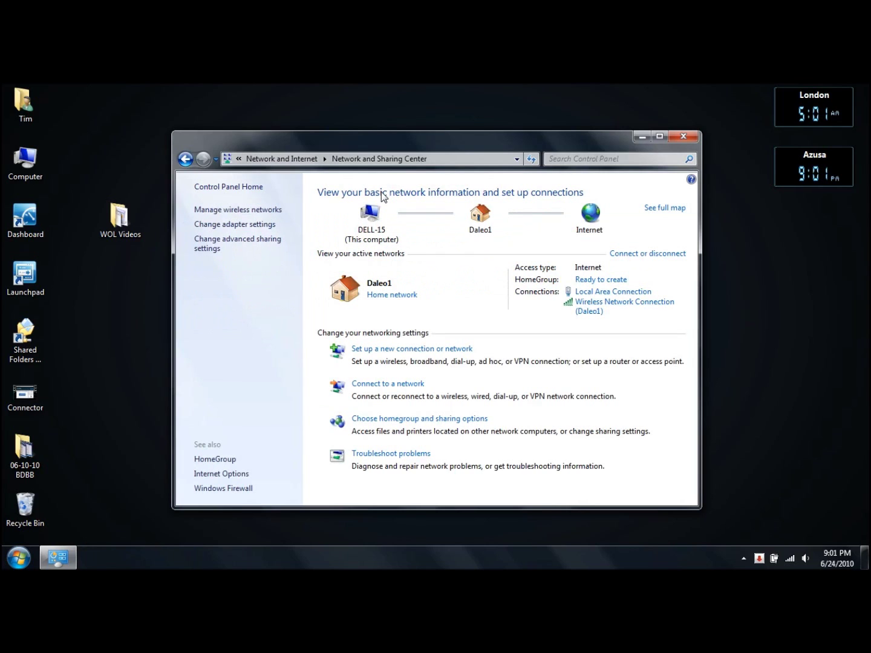
click(226, 225)
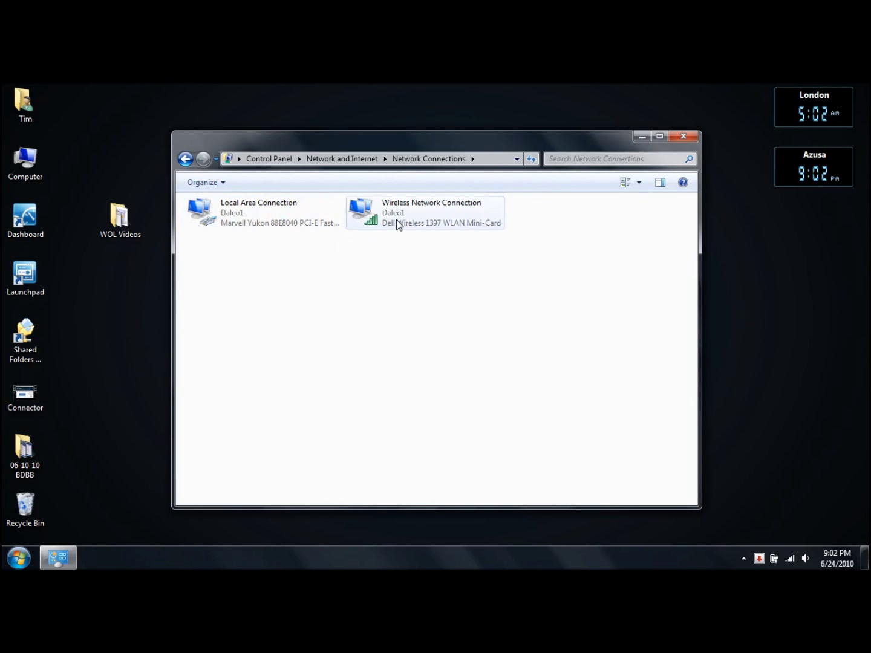
Step: Open the Local Area Connection's Properties from its context menu
right_click(272, 219)
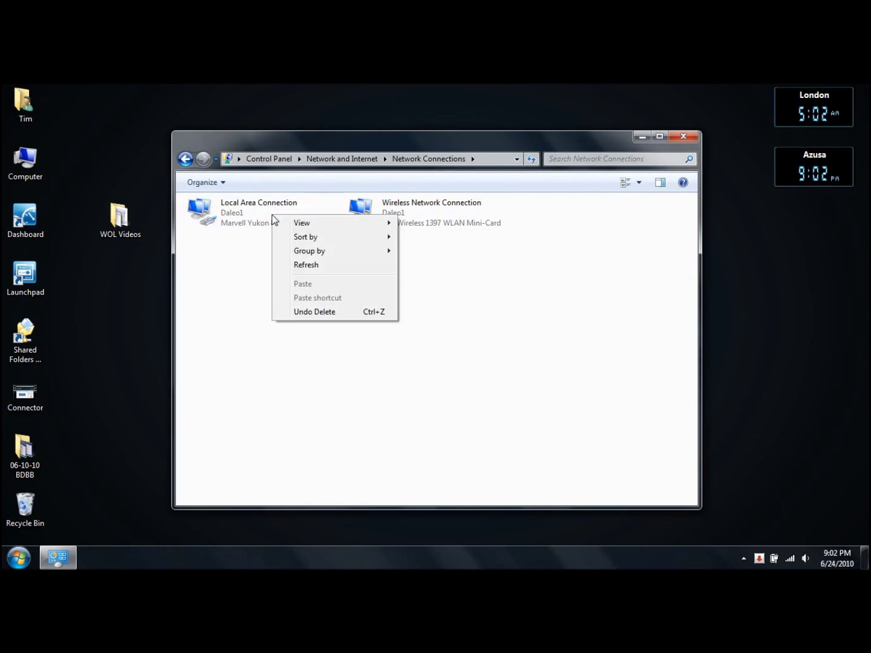
right_click(242, 211)
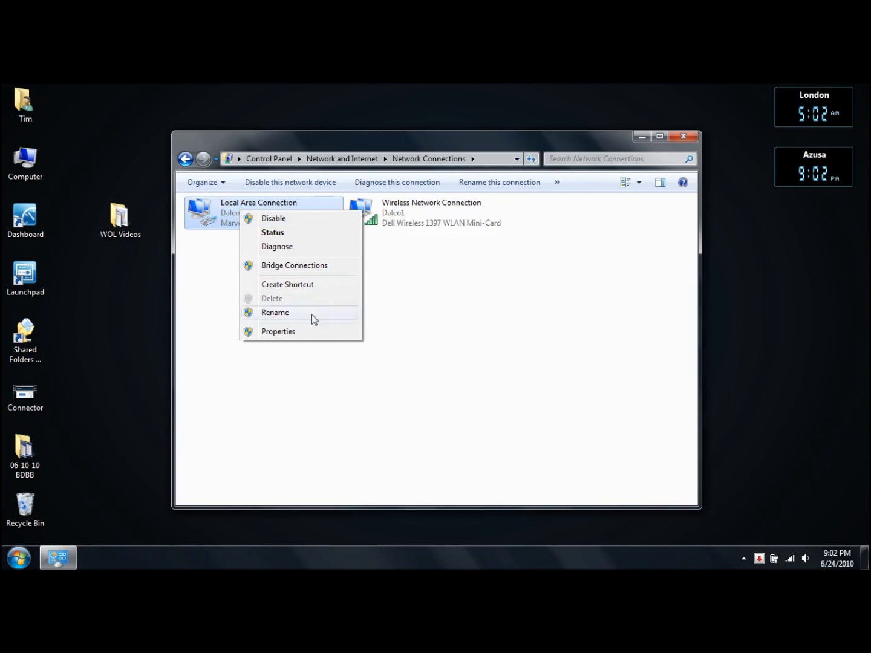
click(299, 332)
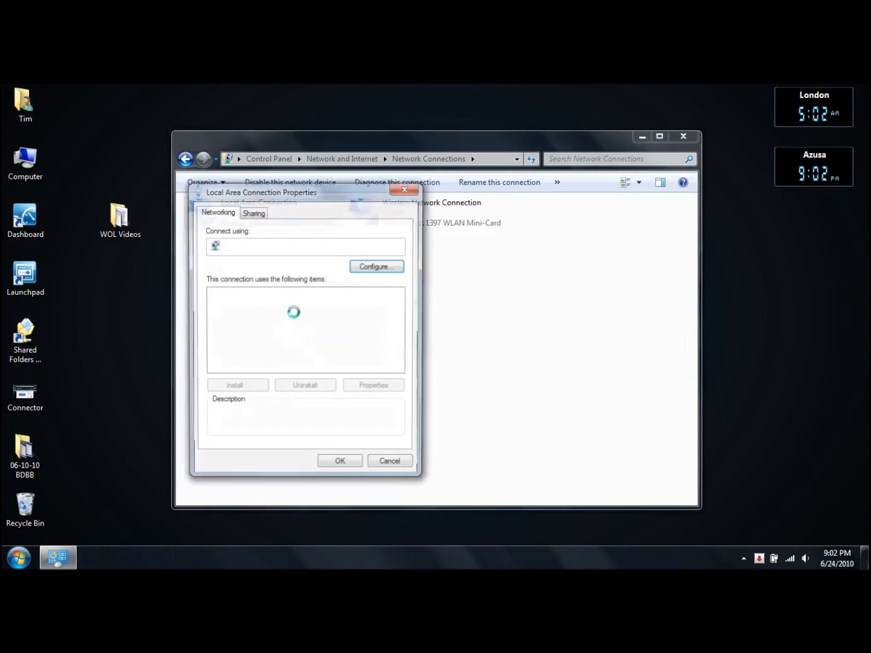
Step: Open the device configuration for the Marvell Yukon 88E8040 PCI-E Fast Ethernet Controller
click(380, 265)
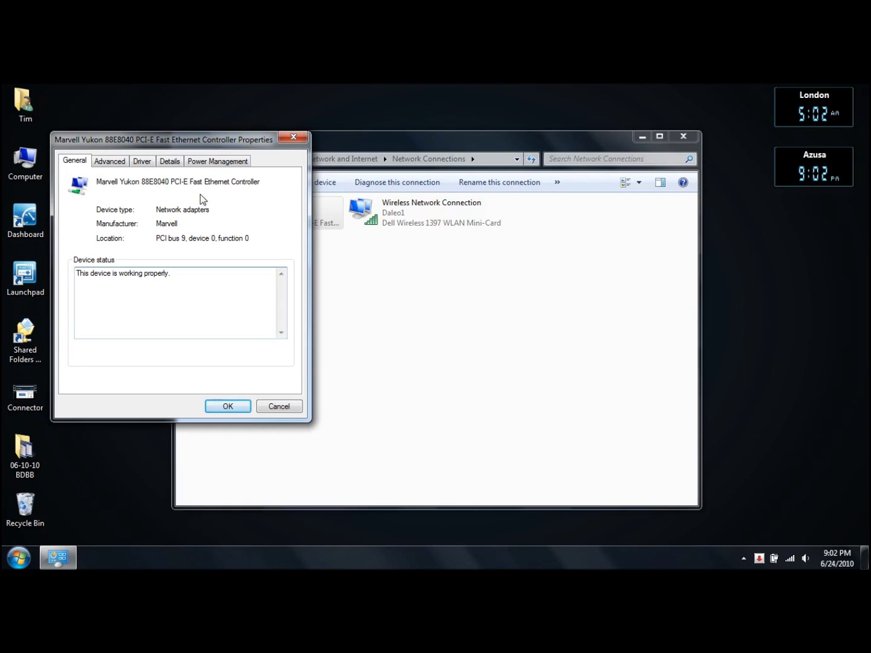
Step: Set the adapter's Wake From Shutdown advanced property to On
click(112, 161)
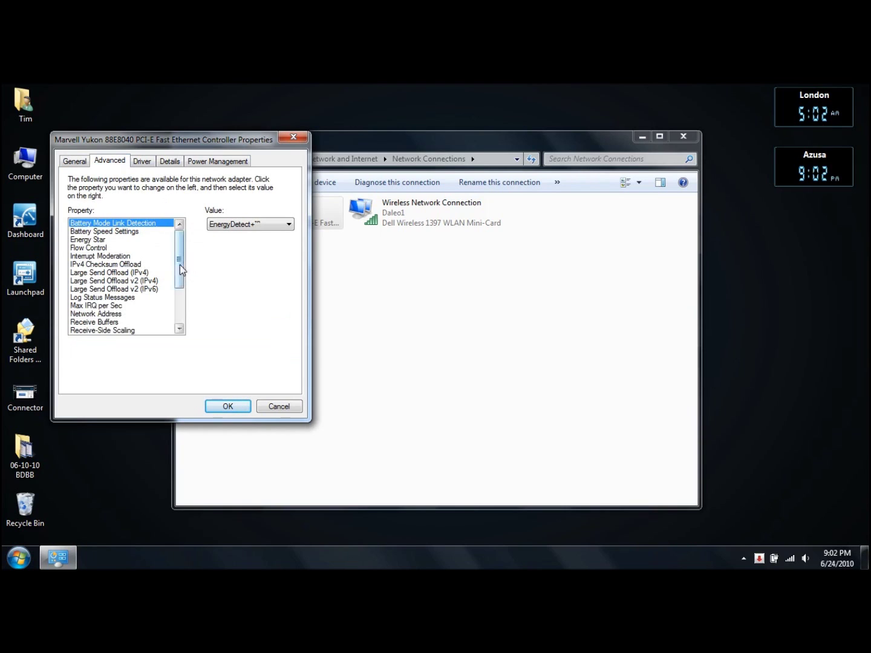
drag(180, 264, 180, 298)
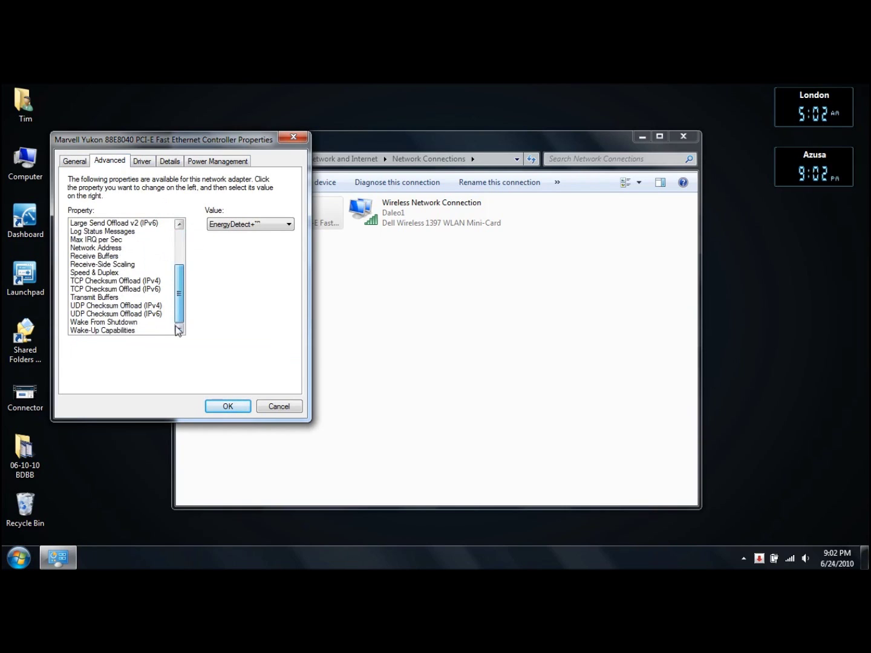
click(138, 323)
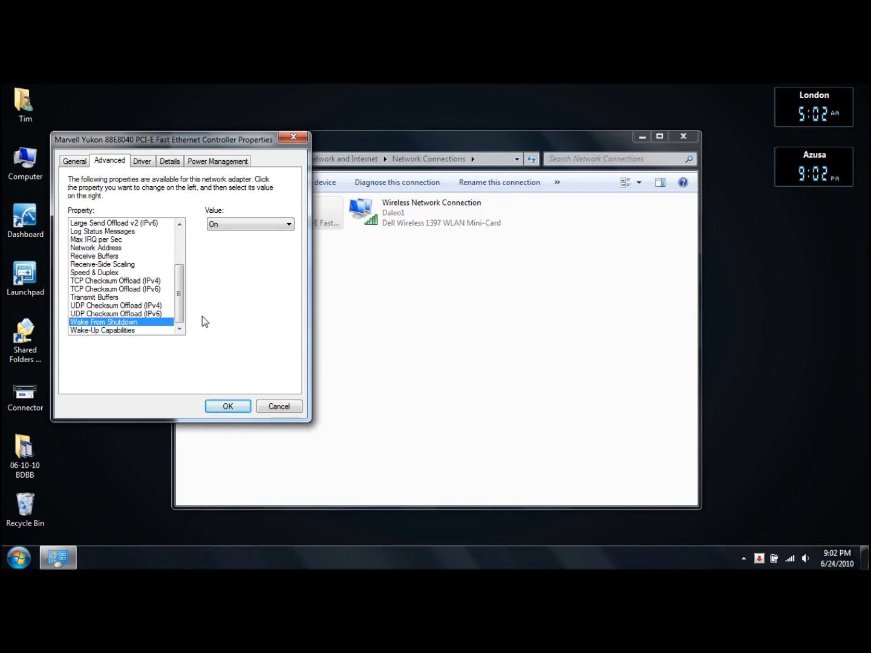
click(269, 226)
click(270, 228)
Step: Set the Wake-Up Capabilities property to Magic Packet & Pattern Match
click(140, 329)
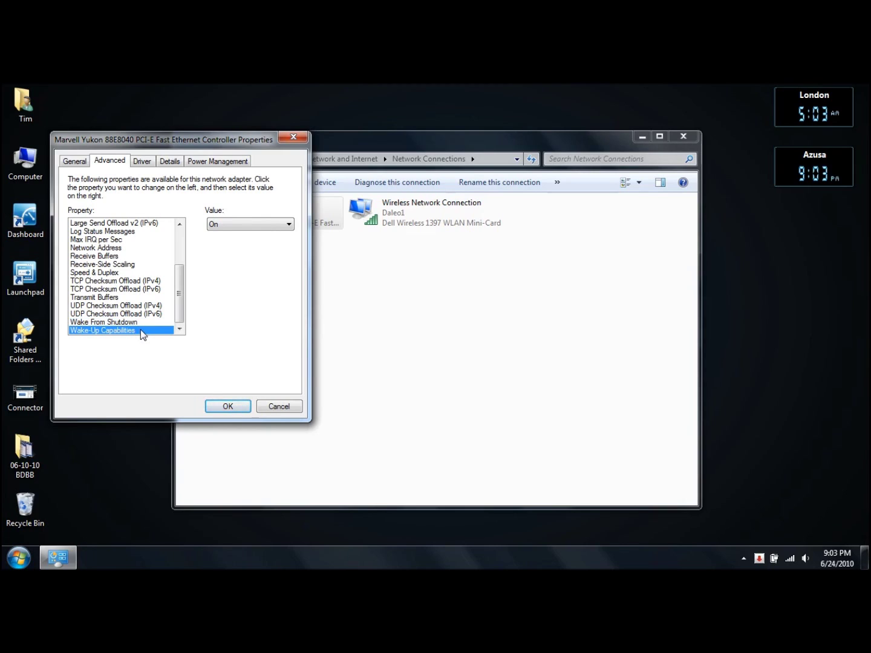
click(292, 223)
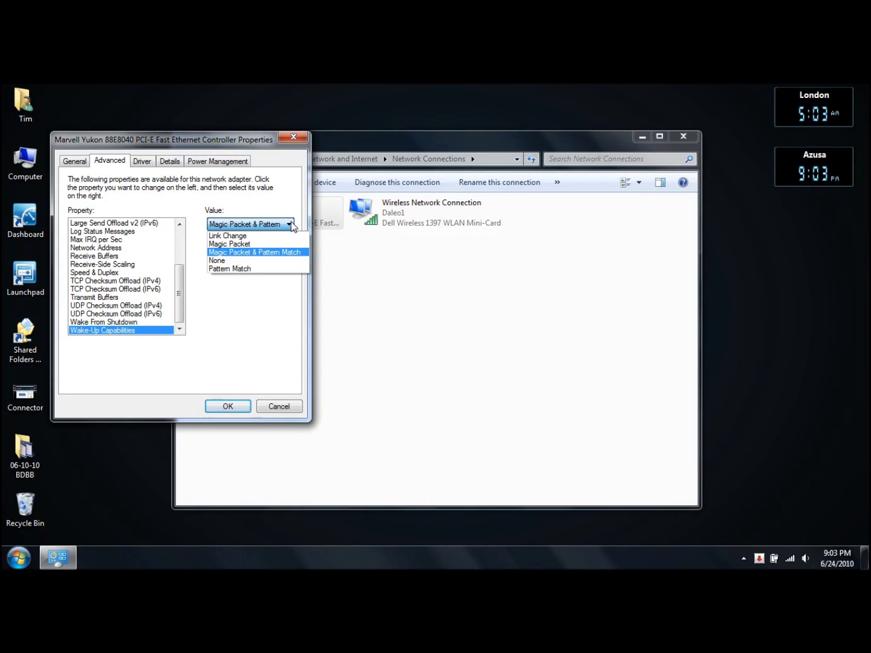
click(266, 252)
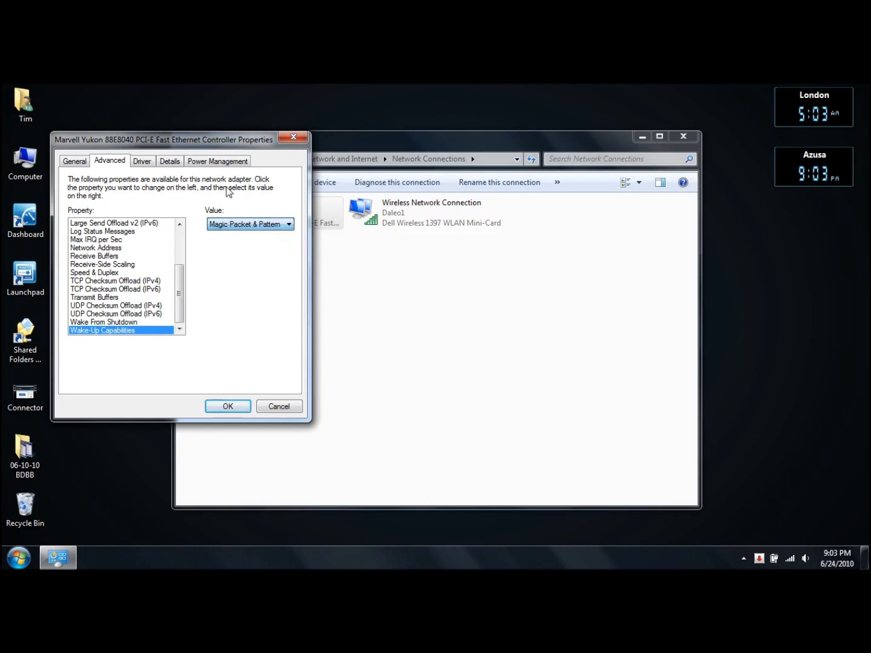
Step: Show the network adapter's Power Management wake options
click(210, 159)
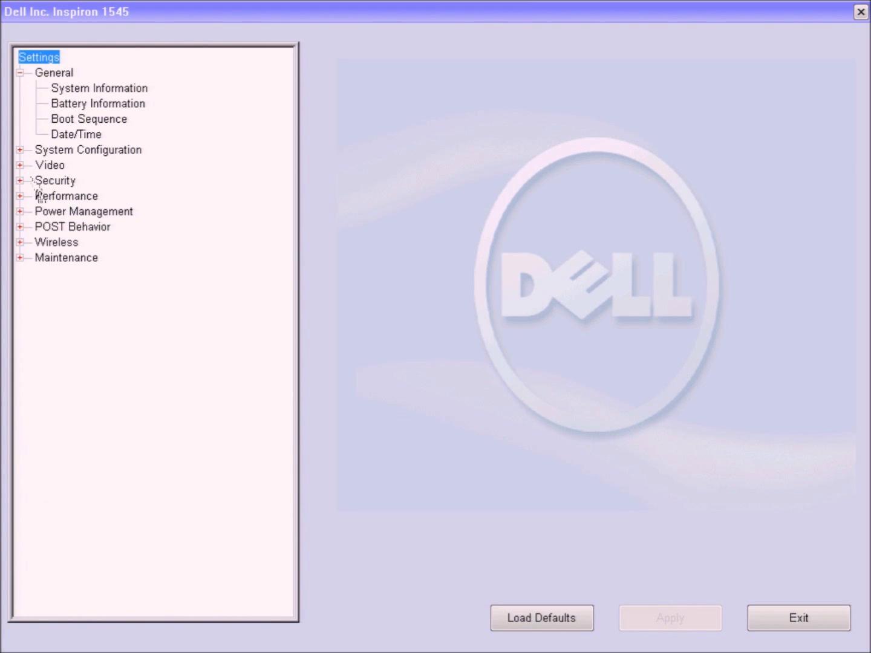
Step: Expand Power Management in the BIOS settings tree and select its Wake on LAN setting
click(50, 216)
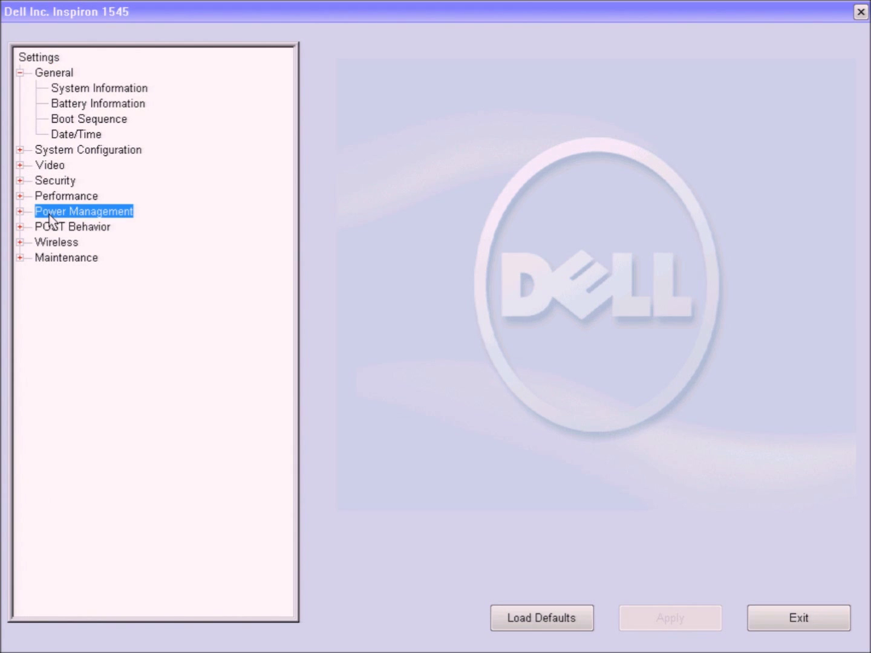
double_click(50, 216)
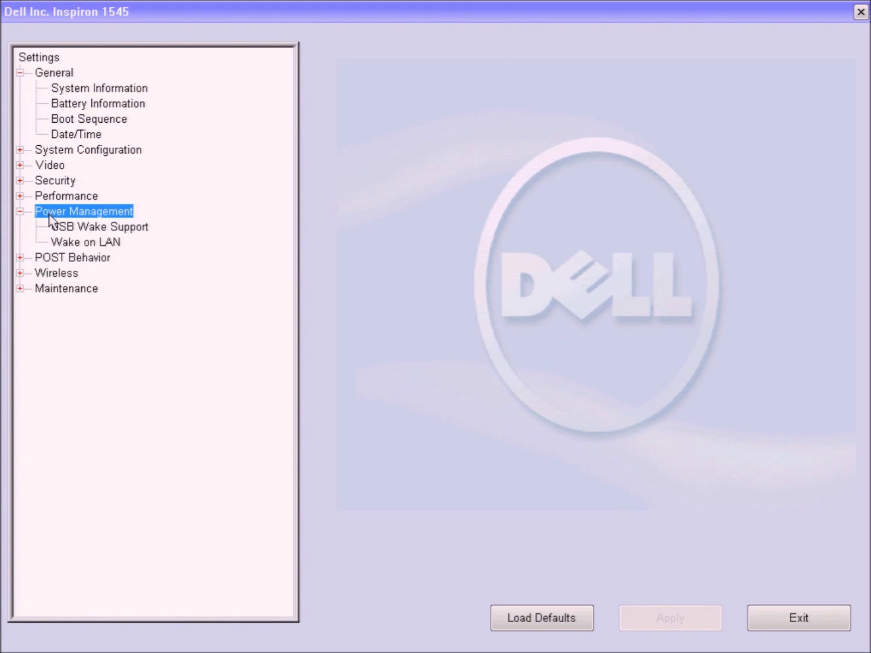
click(76, 247)
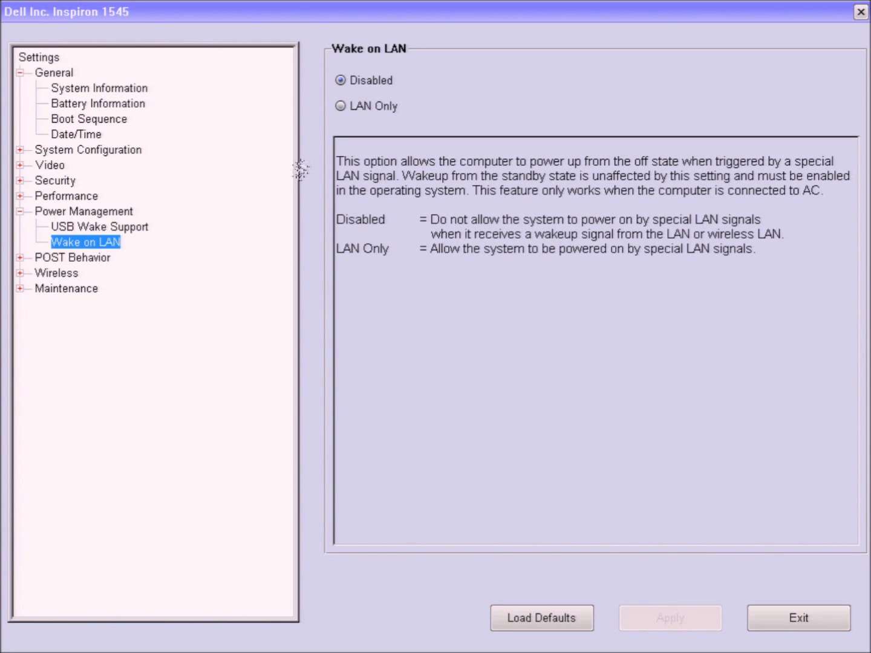
Step: Switch Wake on LAN from Disabled to LAN Only and apply it
click(340, 105)
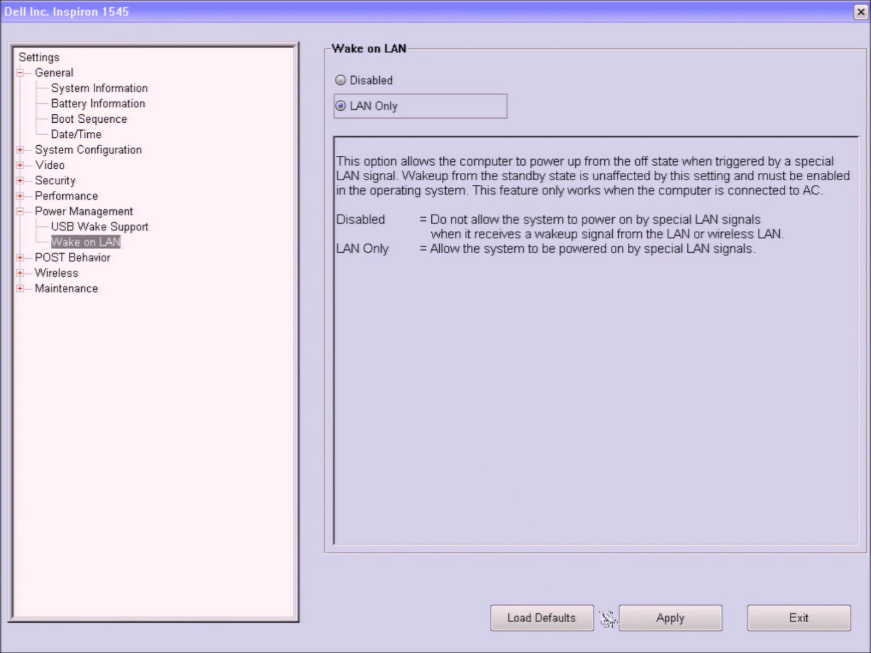
click(662, 617)
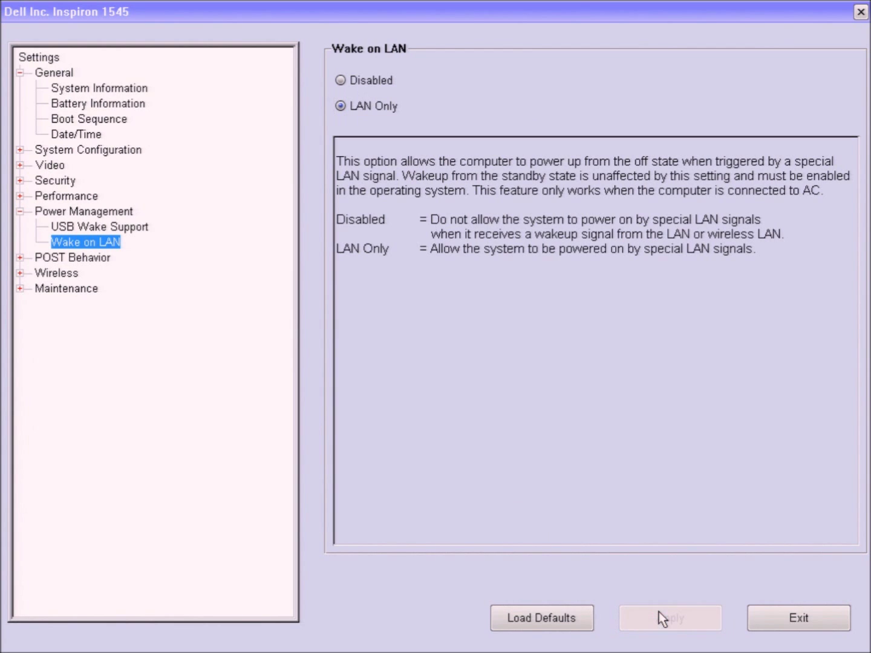